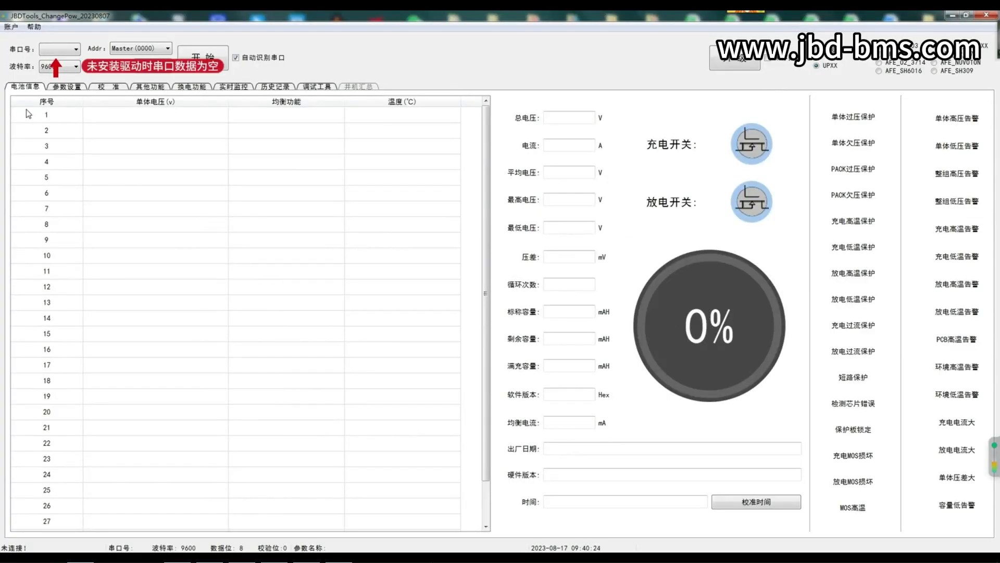
Install the USB serial driver from CH343SER.INF and close the driver installation window.
click(37, 28)
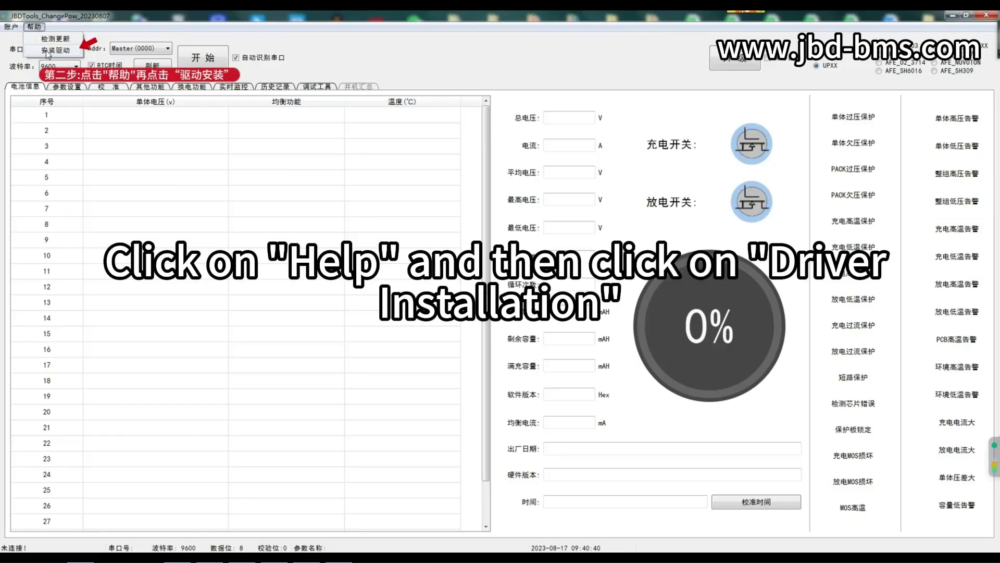
click(48, 50)
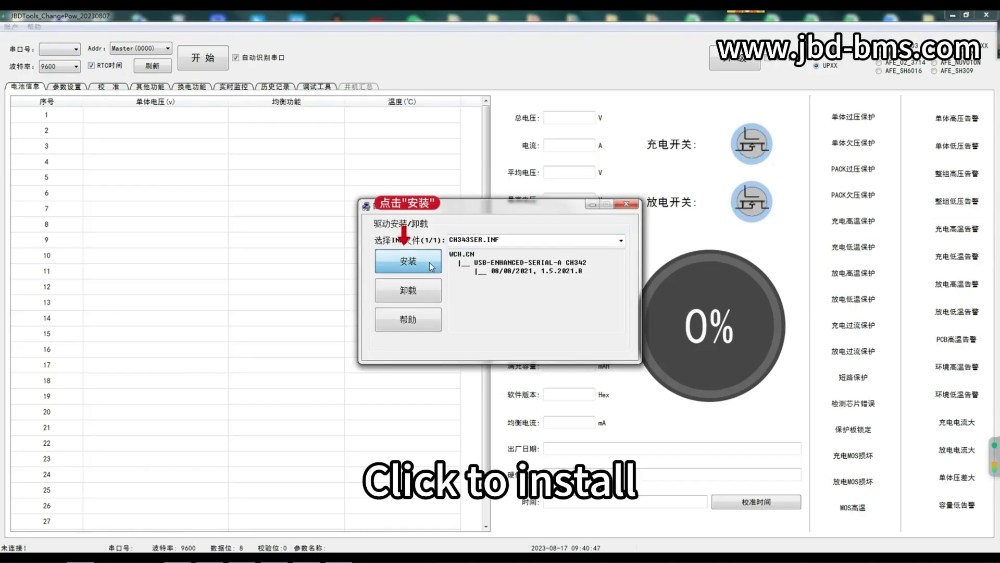
click(430, 265)
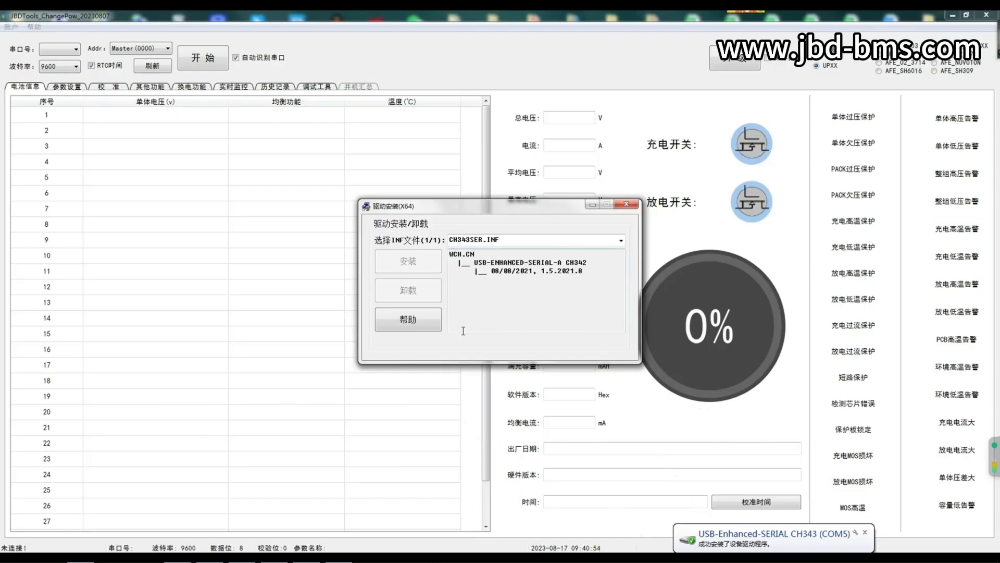
click(627, 210)
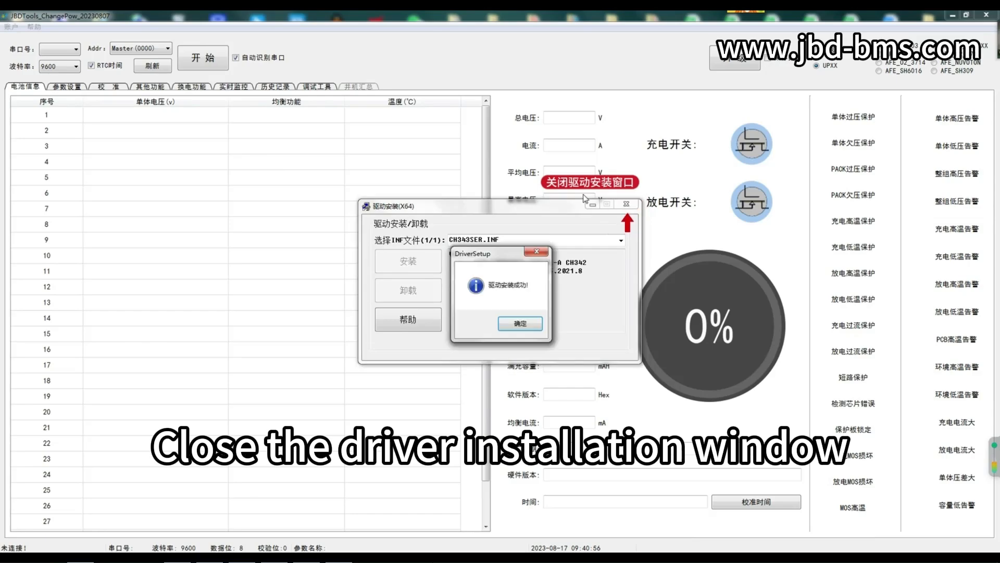
click(510, 324)
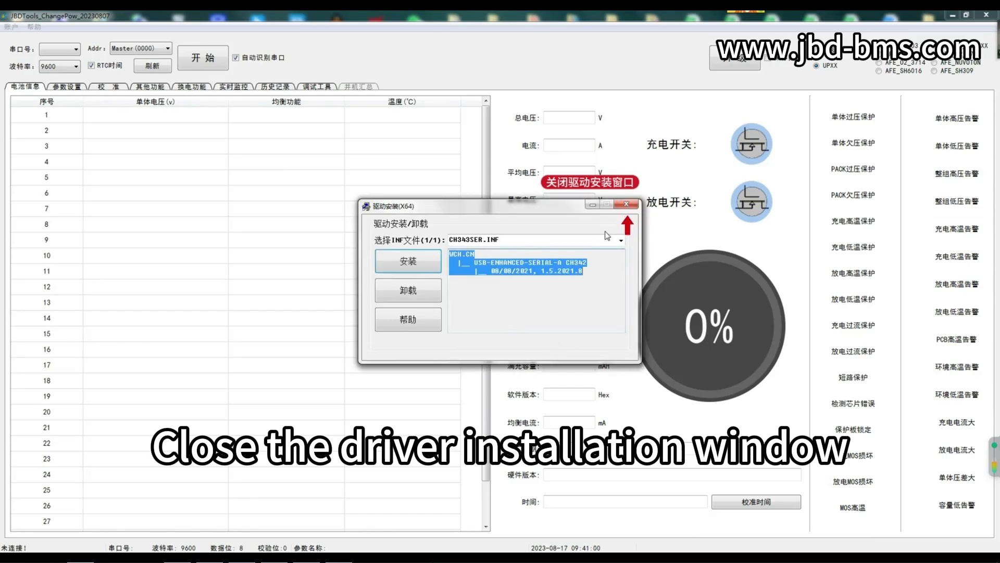
click(626, 209)
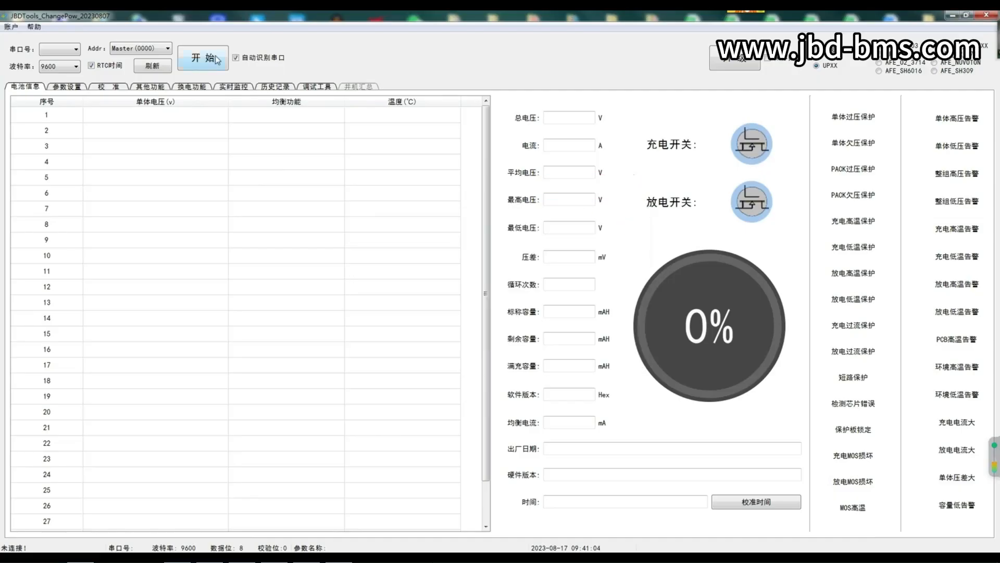
Refresh the serial port list and start communication with the protection board using the regular protocol (常规协议).
click(144, 68)
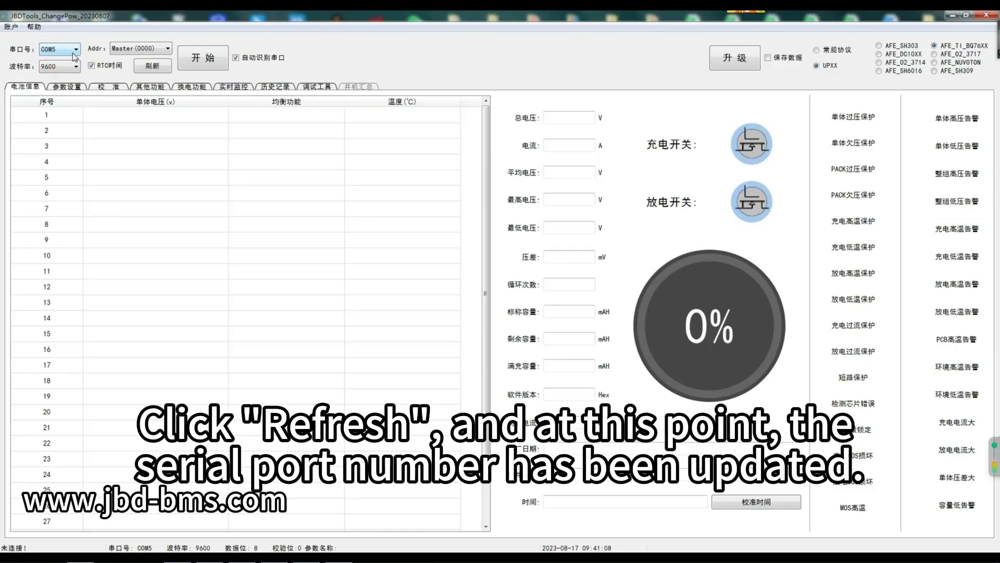
click(817, 50)
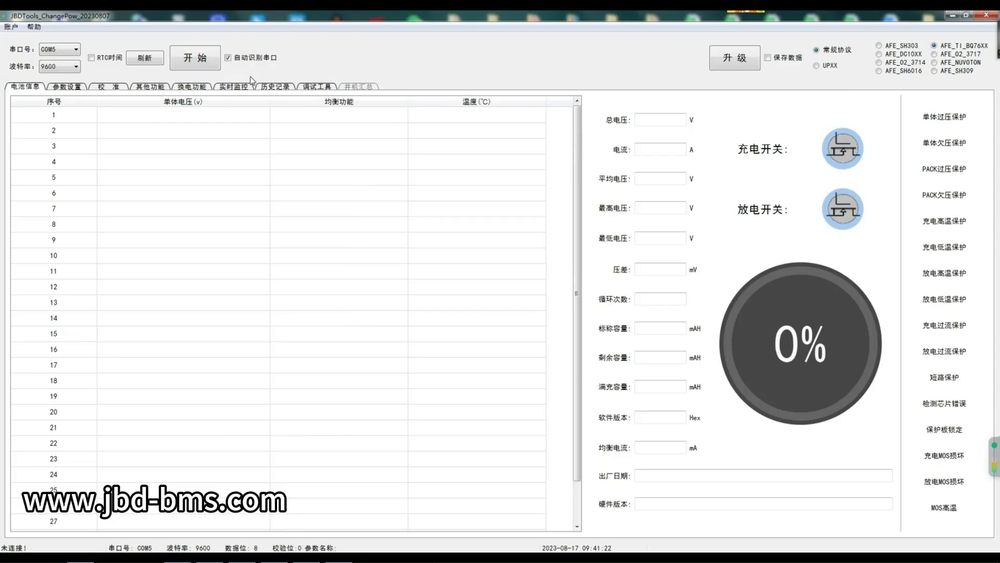
click(189, 61)
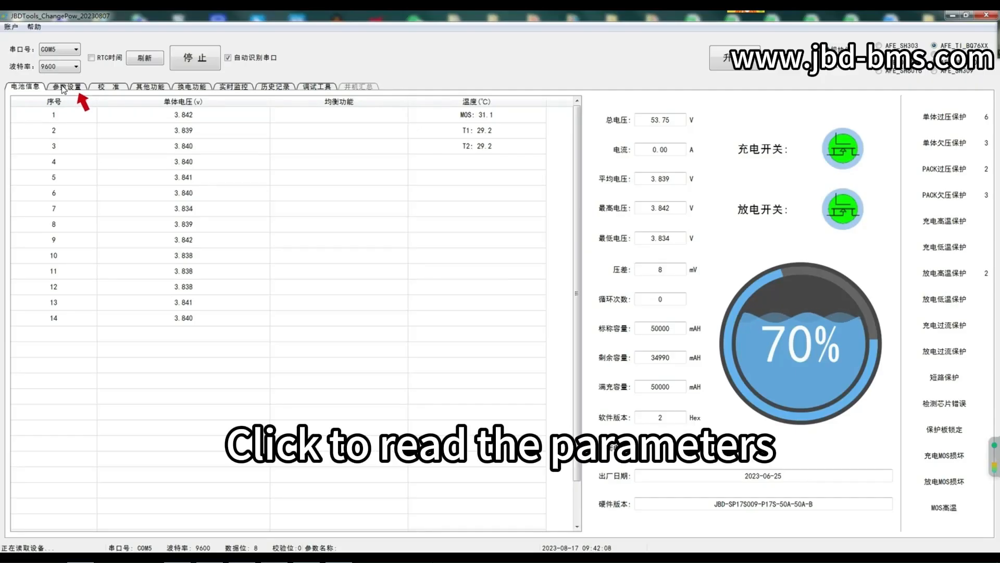
Read the protection board's parameters into the parameter settings page and dismiss the completion message.
click(62, 88)
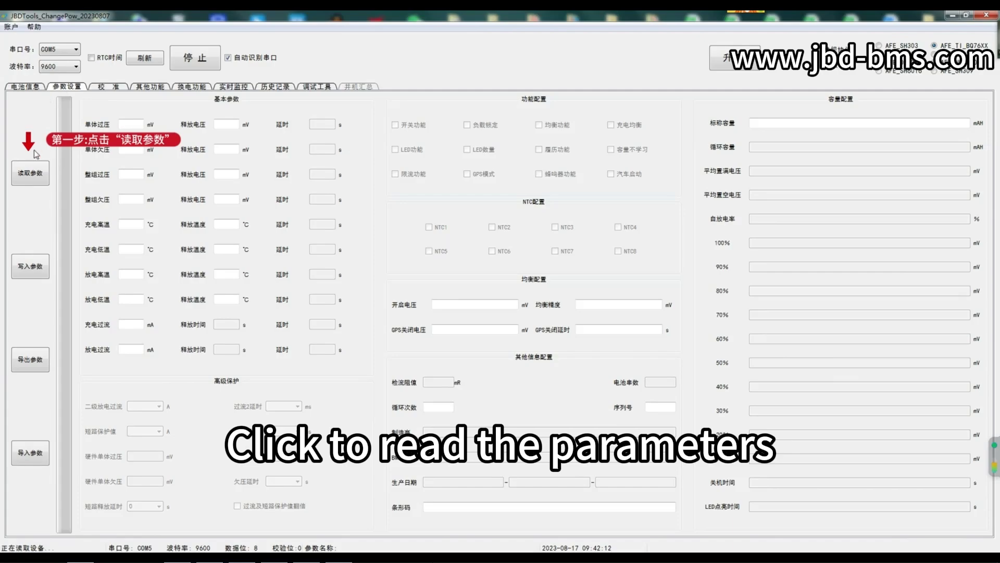
click(31, 172)
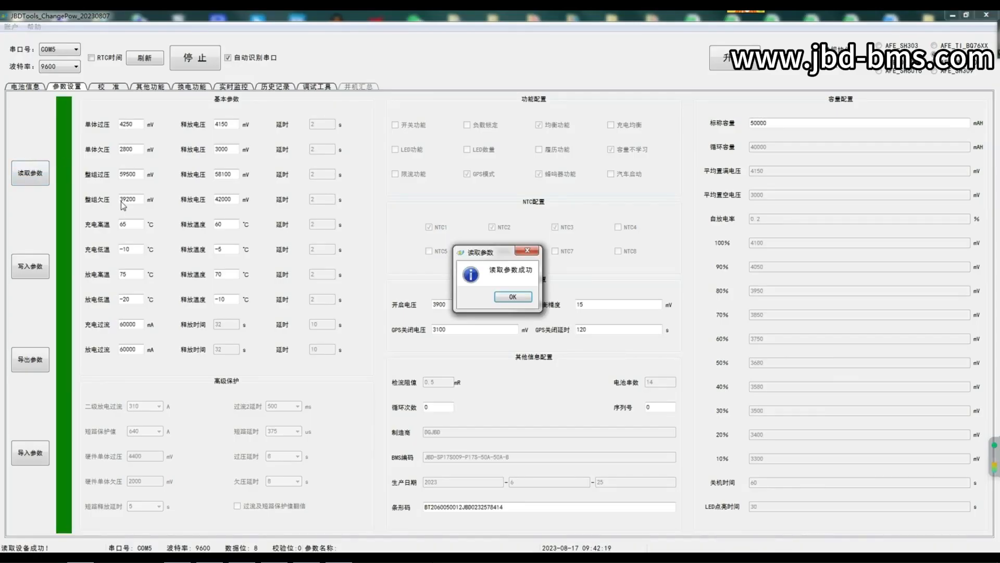
click(512, 297)
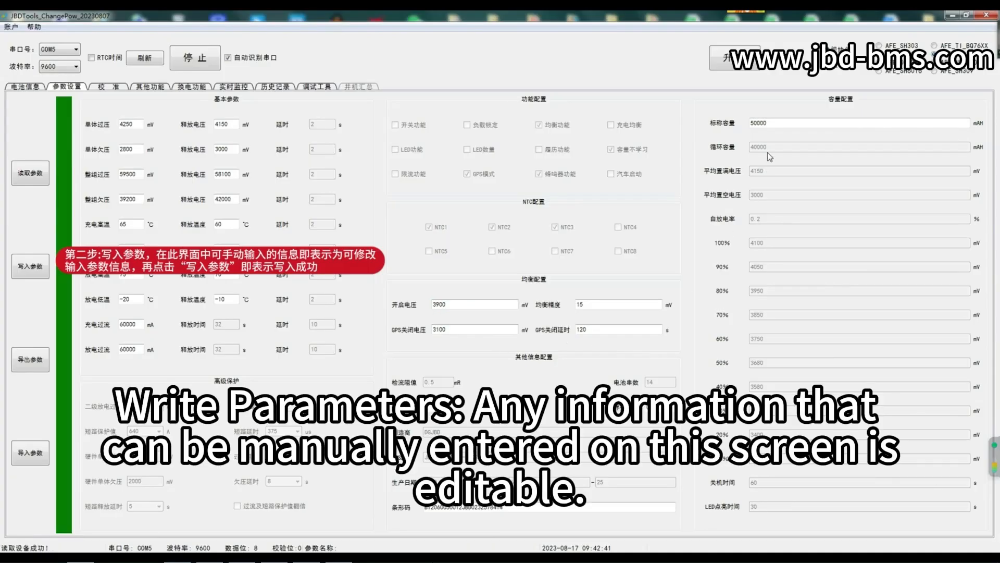
Set the nominal capacity (标称容量) to 50000 mAH and write the parameters to the protection board.
click(773, 121)
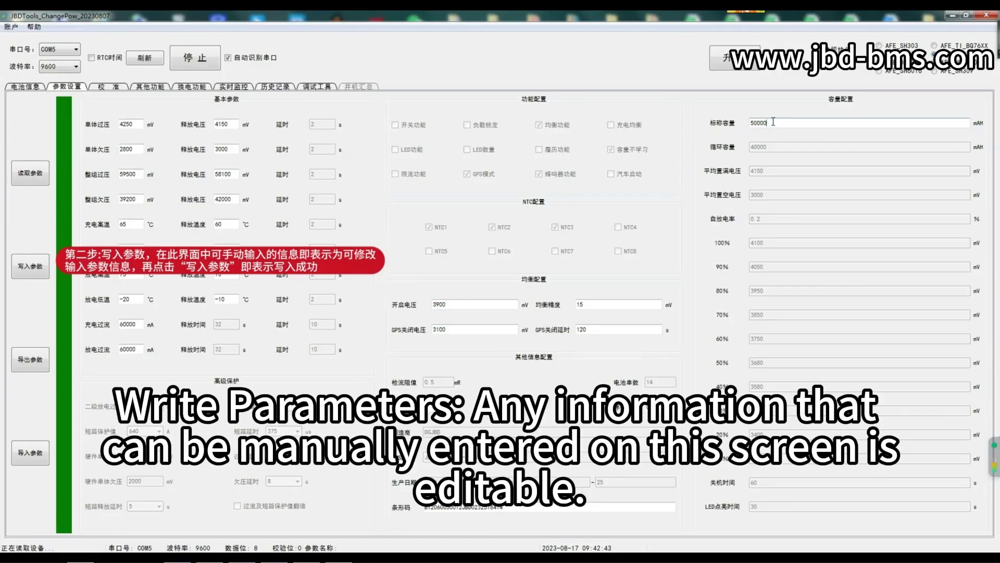
drag(773, 121, 748, 125)
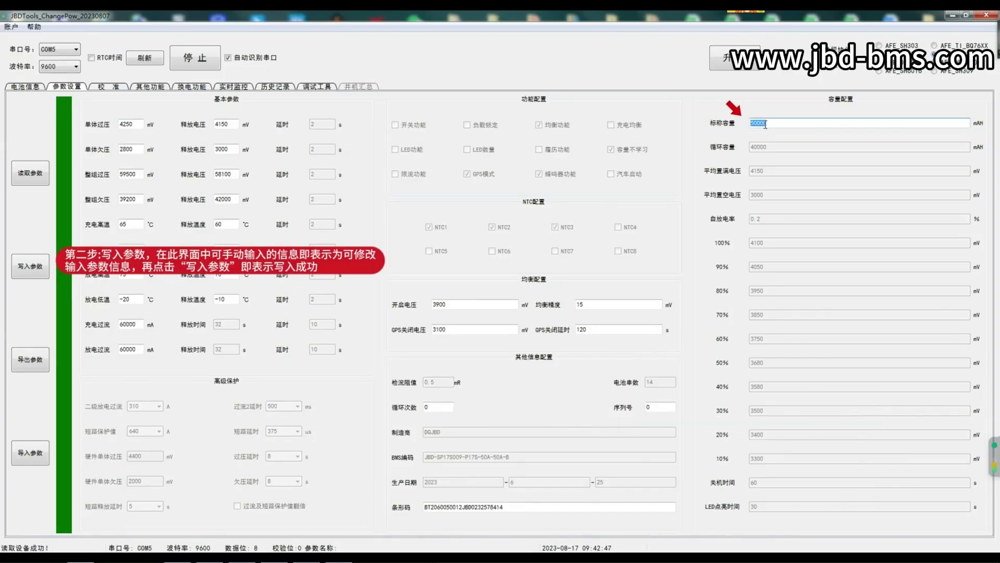
text(5000)
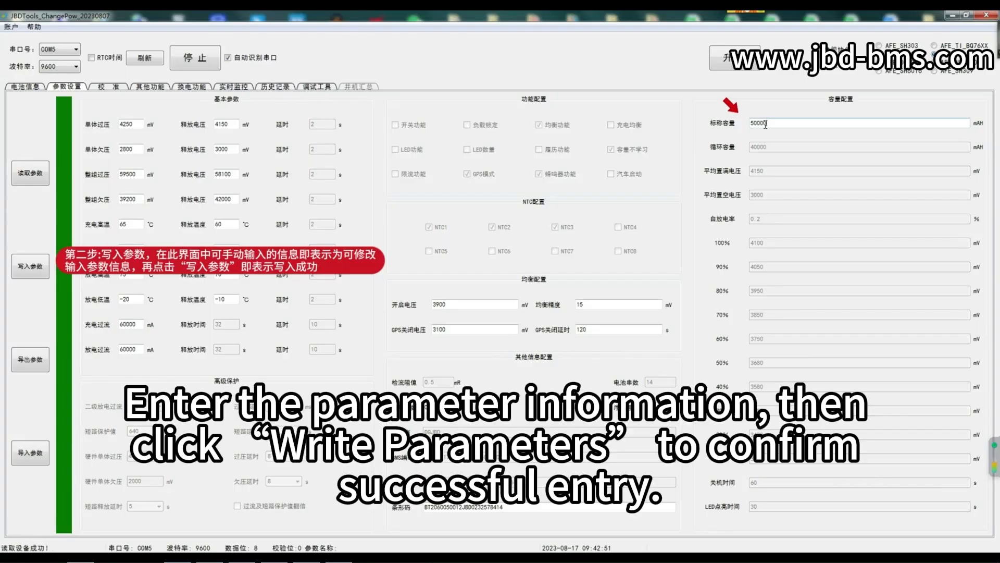
text(0)
click(41, 280)
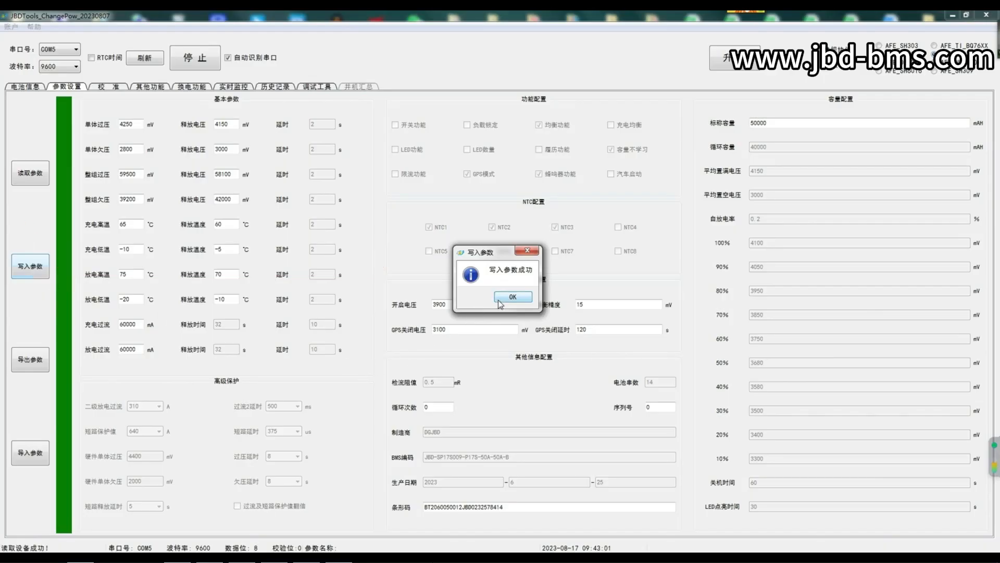
click(513, 296)
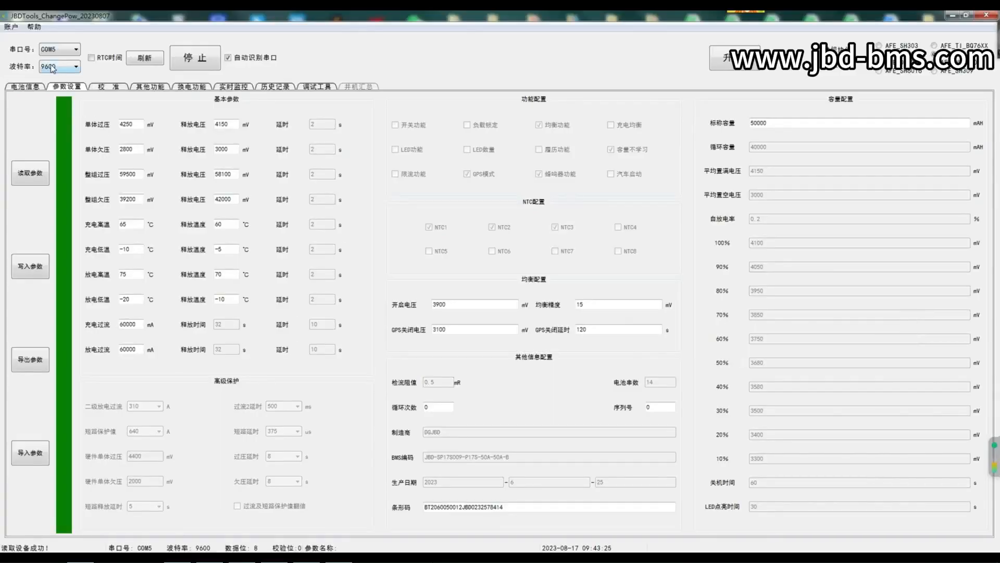
Log in to the 生产管理员 (production administrator) account by entering its account password.
click(14, 28)
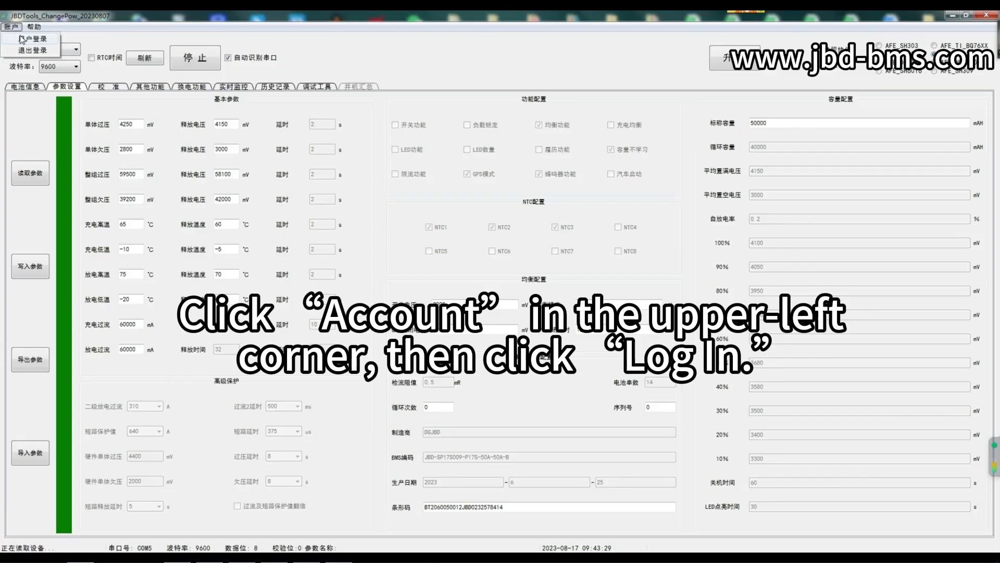
click(22, 39)
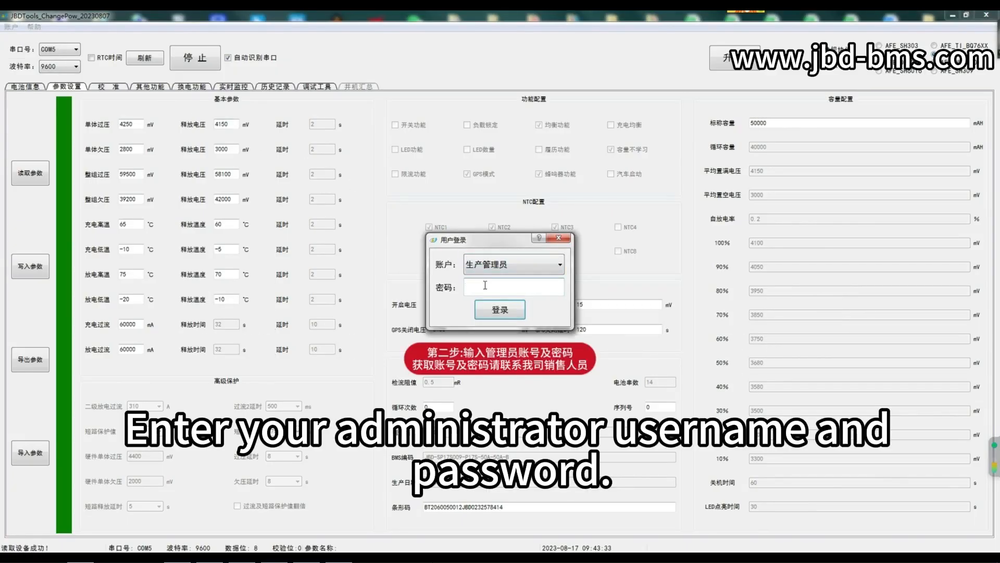
text(••••)
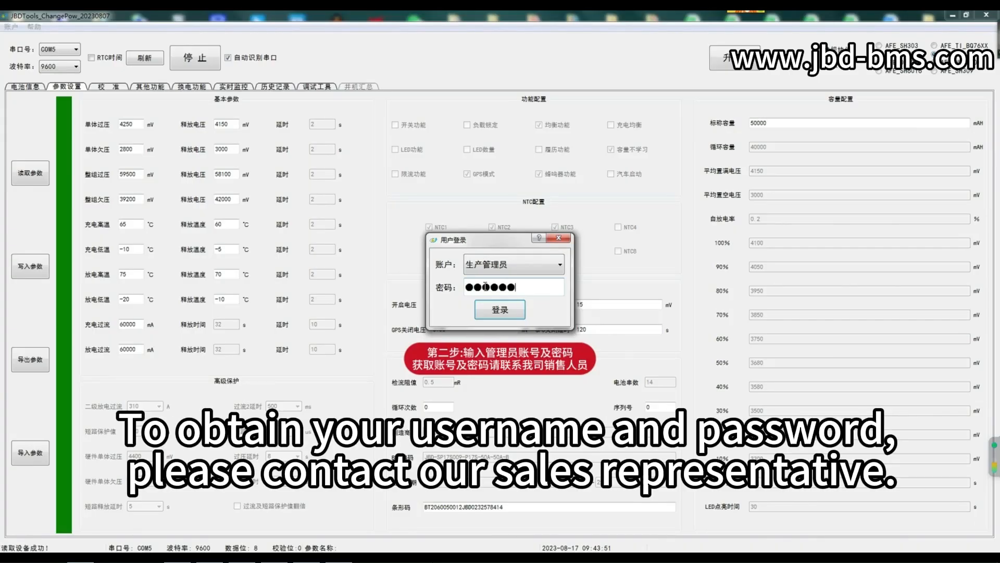
text(•)
click(499, 308)
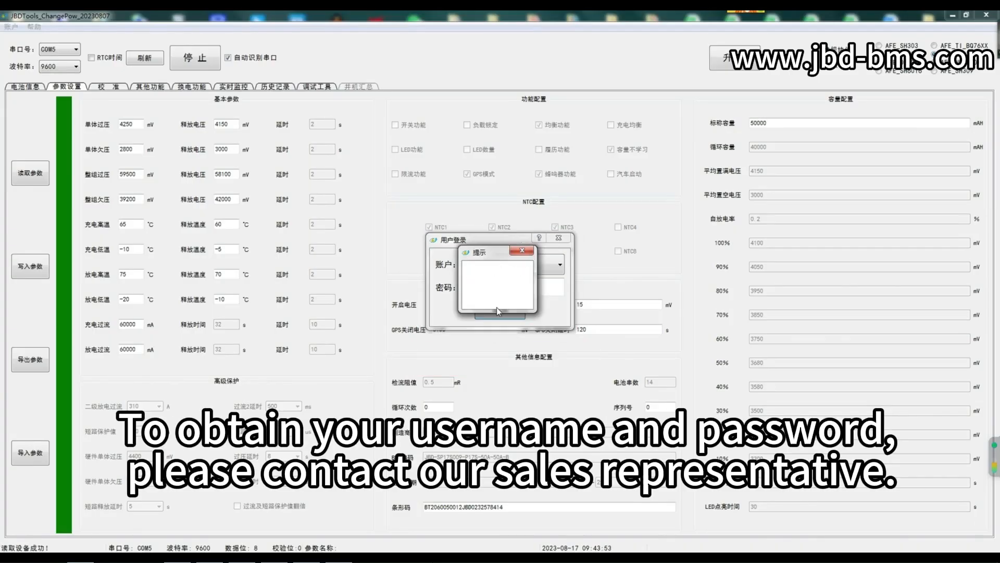
click(507, 298)
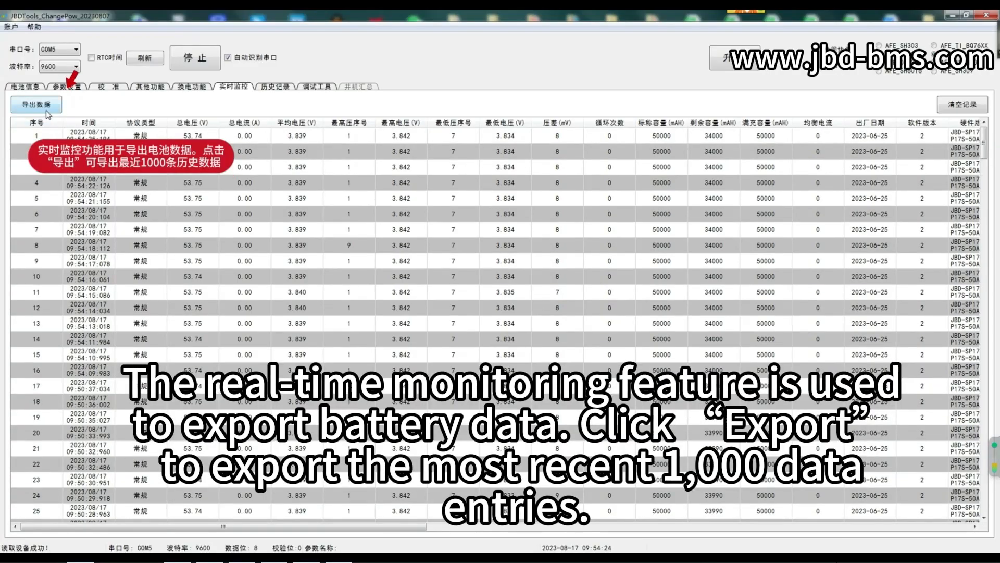
Export the real-time monitoring records as a CSV file to the desktop, keeping the suggested file name.
click(47, 111)
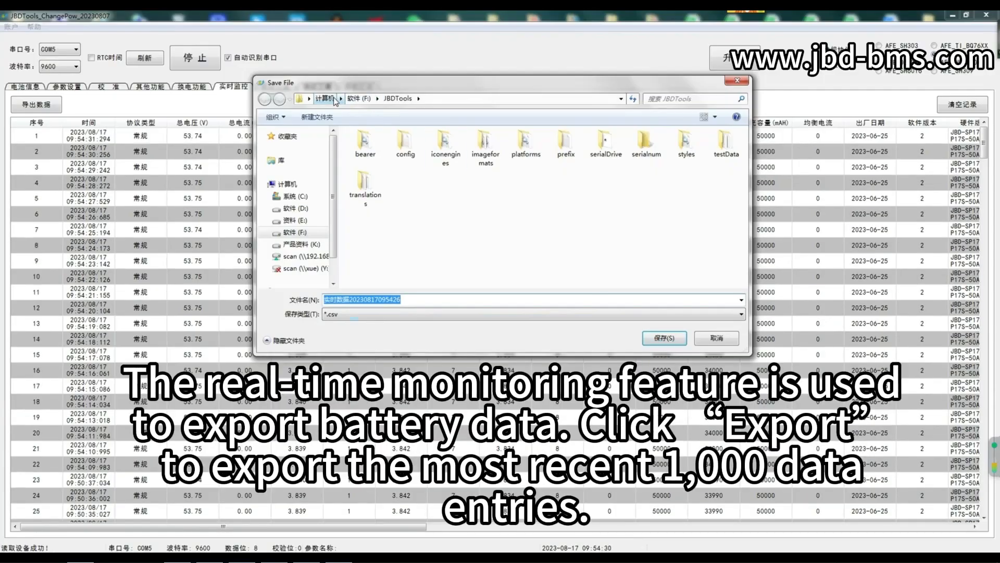
click(341, 99)
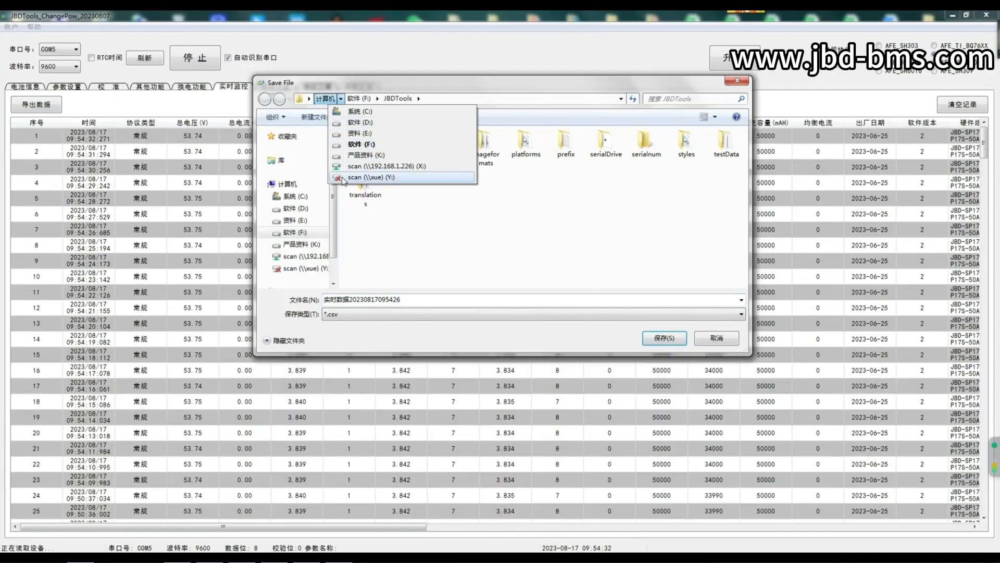
click(290, 175)
click(310, 99)
click(313, 115)
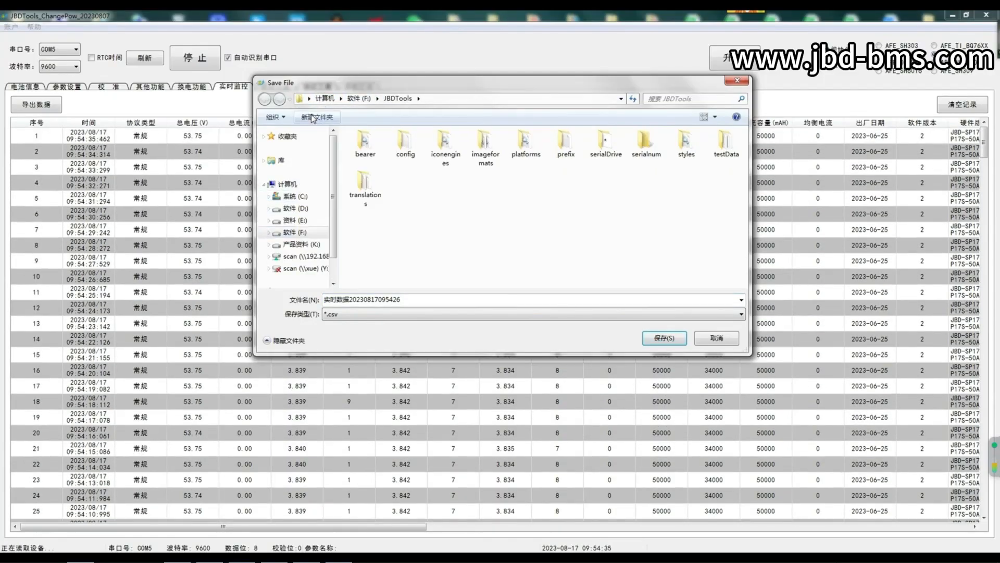
click(670, 341)
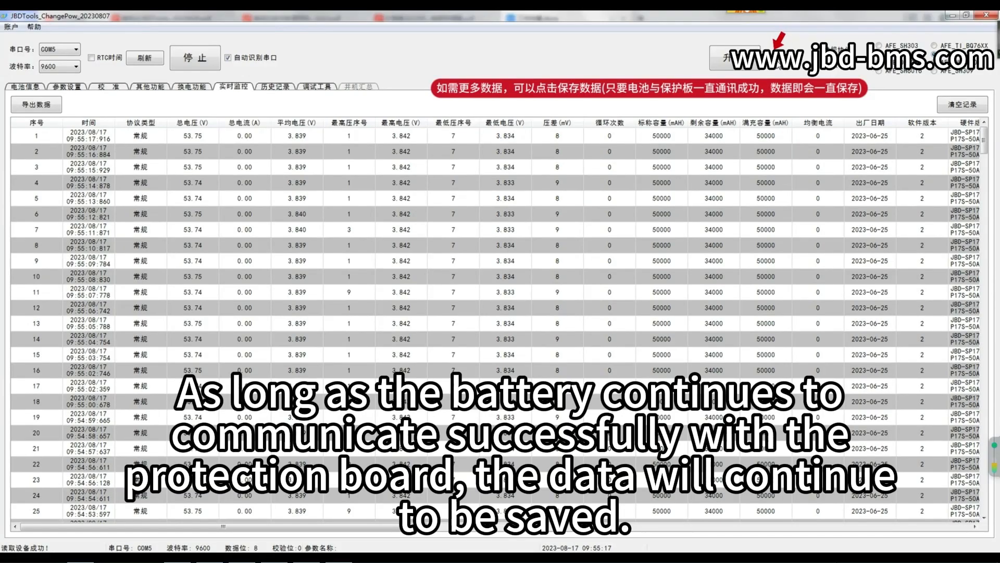
Turn on continuous data saving (保存数据) to a CSV file on the desktop, keeping the suggested file name.
click(732, 58)
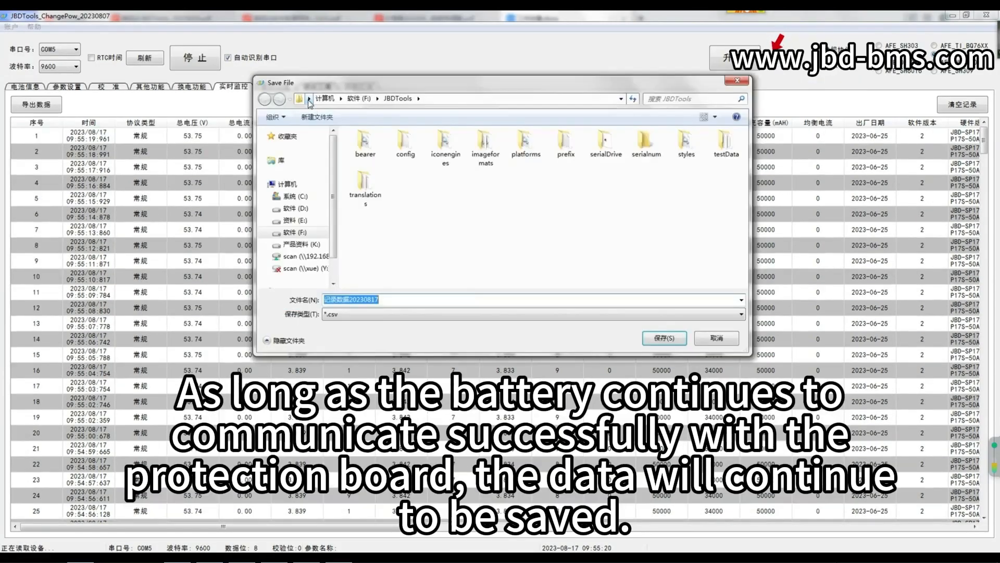
click(309, 99)
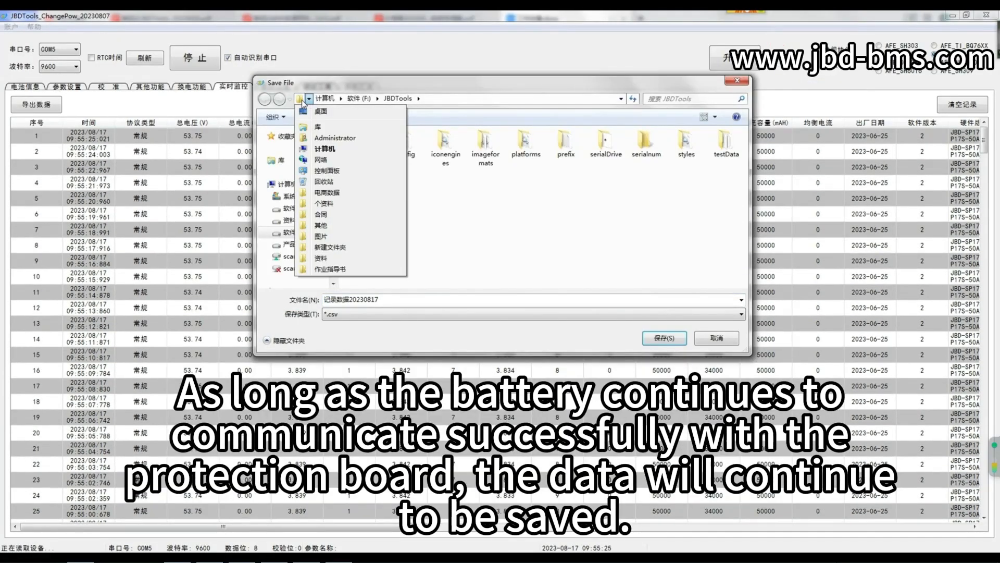
click(311, 112)
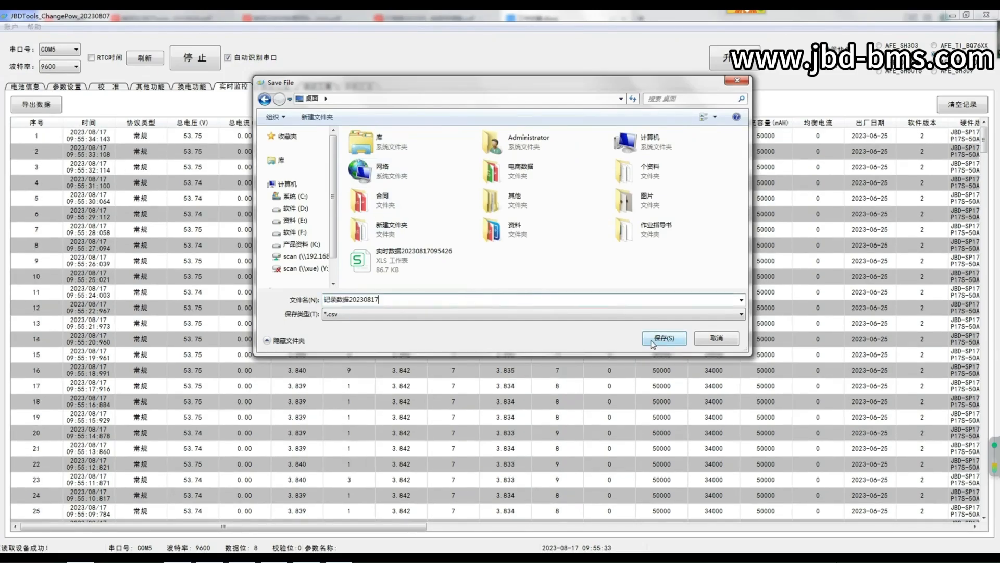
click(663, 338)
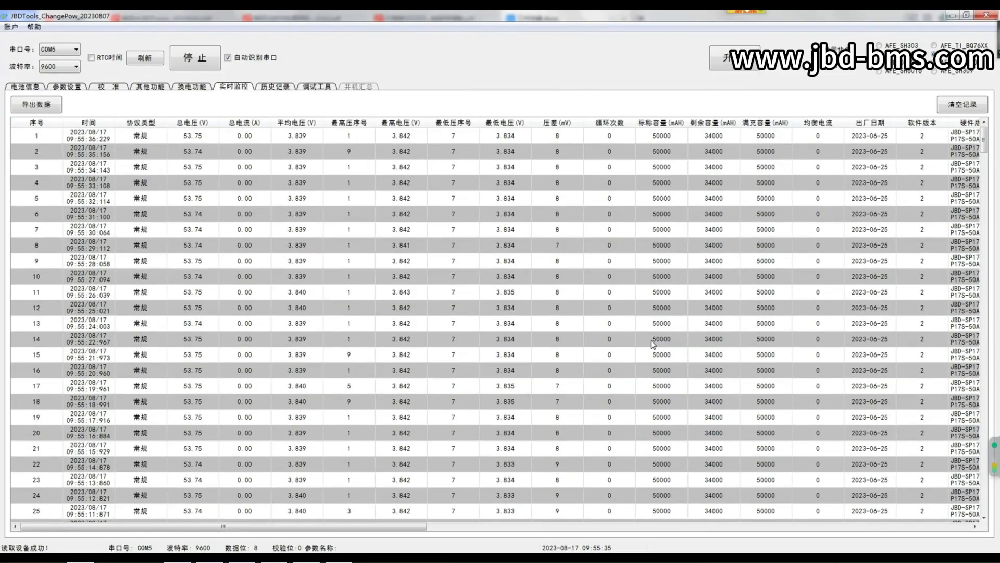